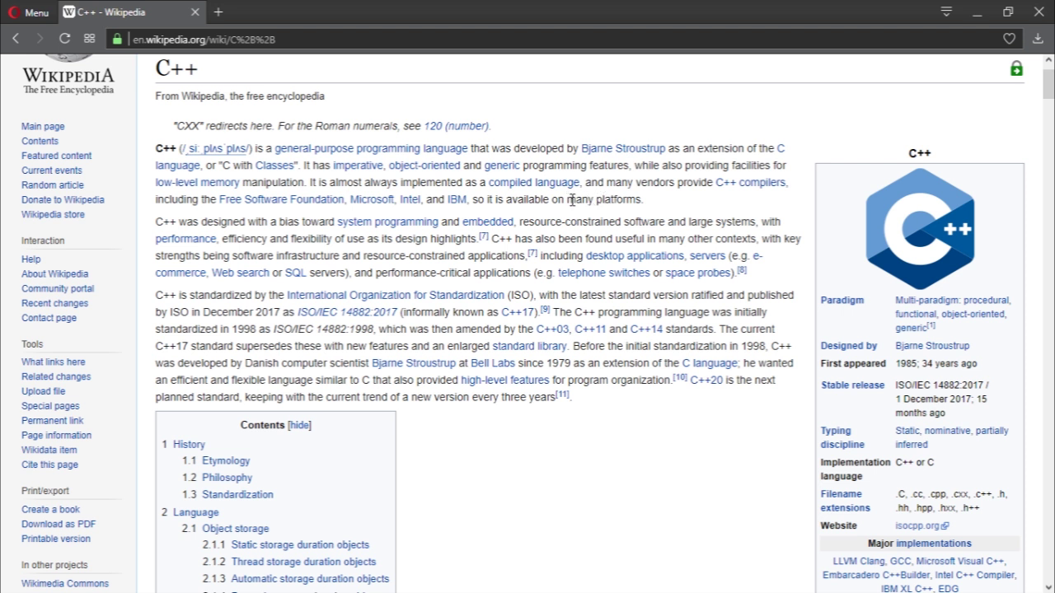
Highlight 'available on many platforms' in the intro paragraph, then the Hello World code lines
drag(574, 200, 669, 198)
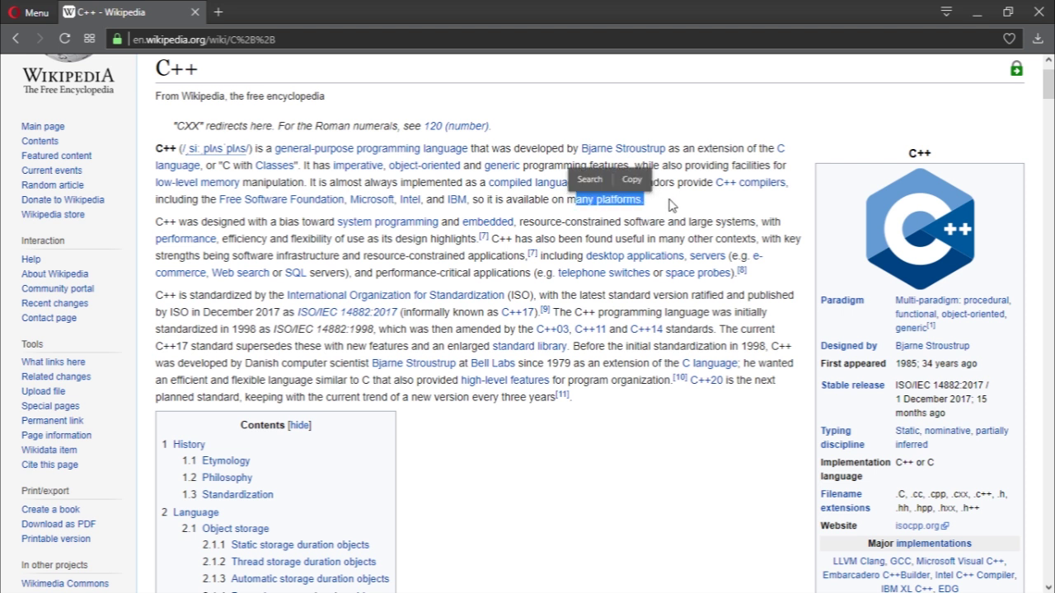
click(677, 206)
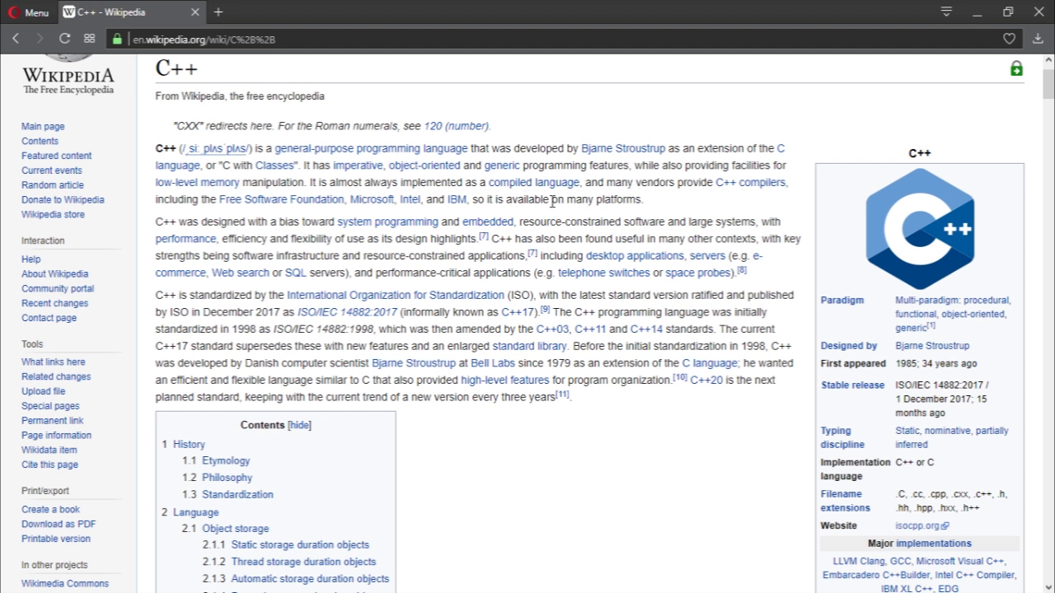
drag(519, 197, 659, 202)
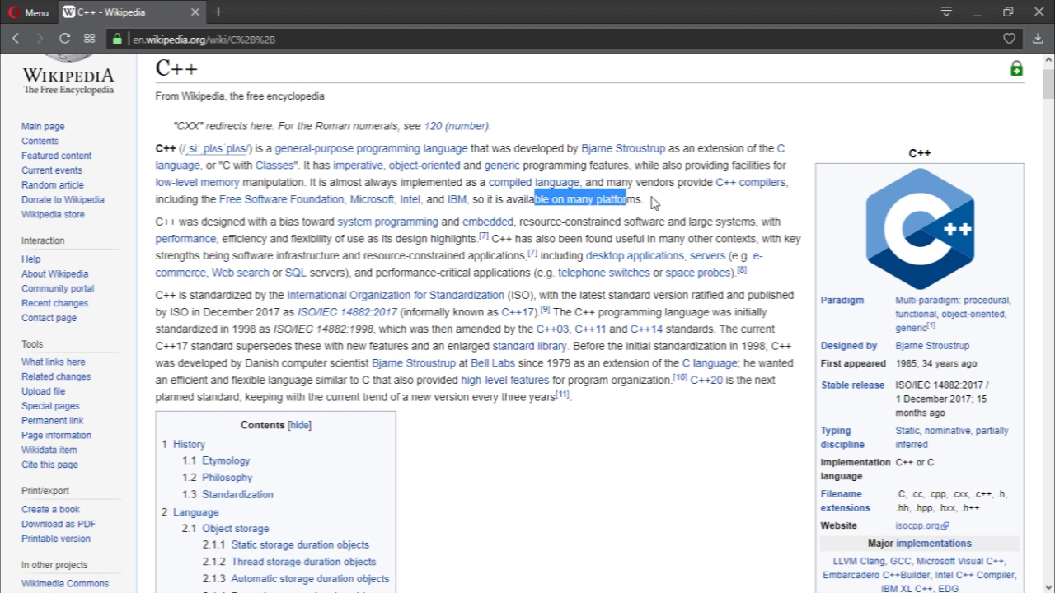
click(594, 202)
drag(506, 199, 657, 202)
click(603, 202)
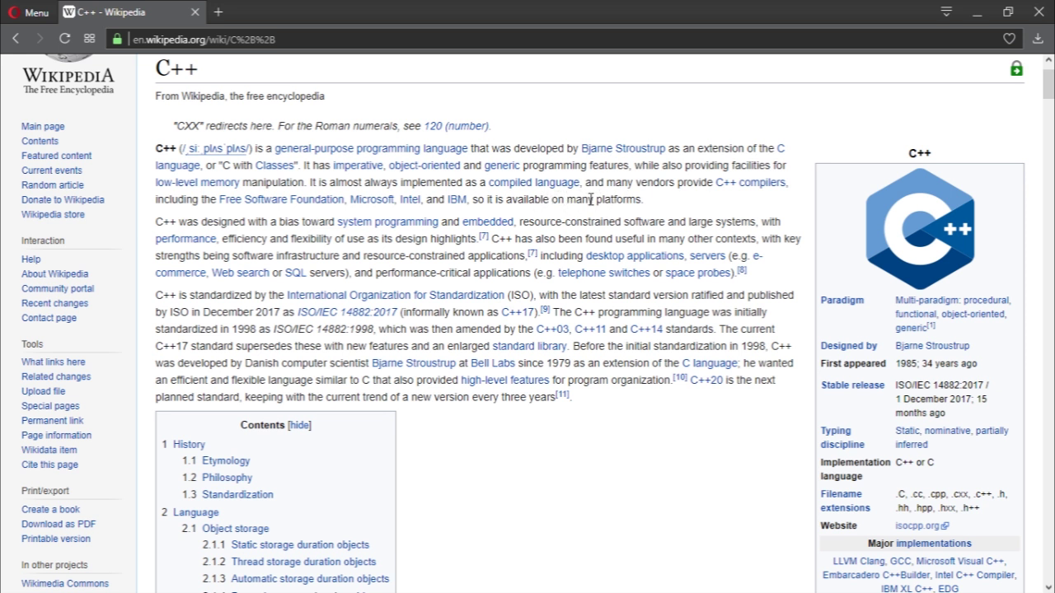
drag(486, 198, 643, 201)
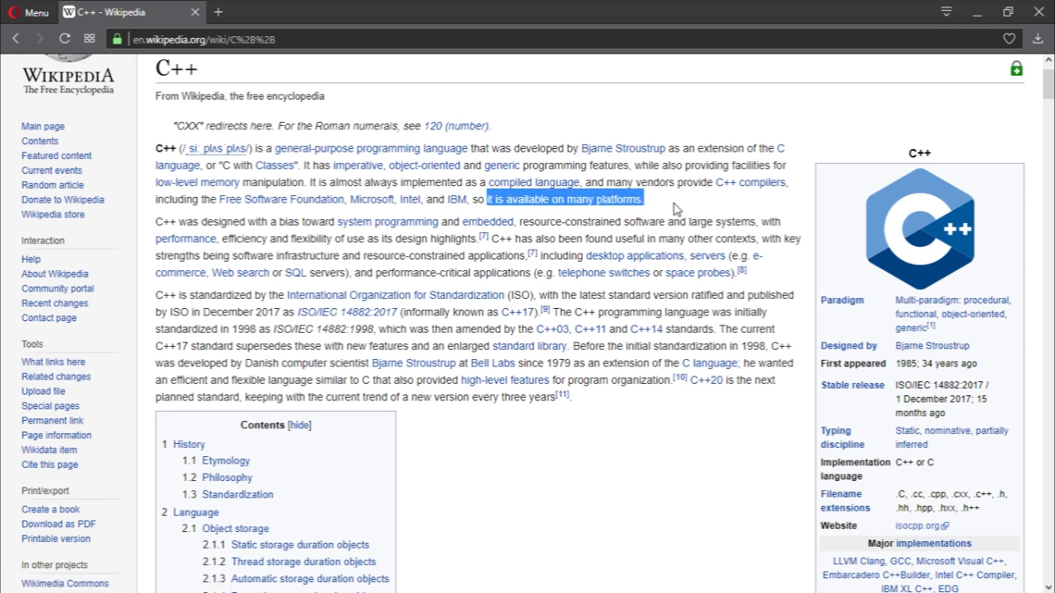
click(576, 218)
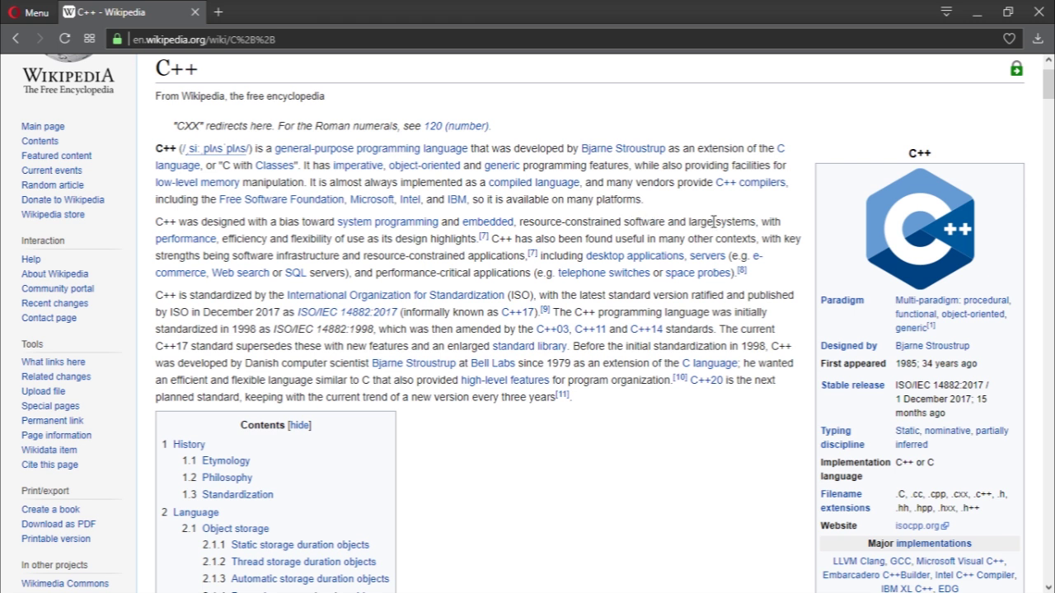
scroll(713, 222, down, 3)
scroll(741, 239, up, 1)
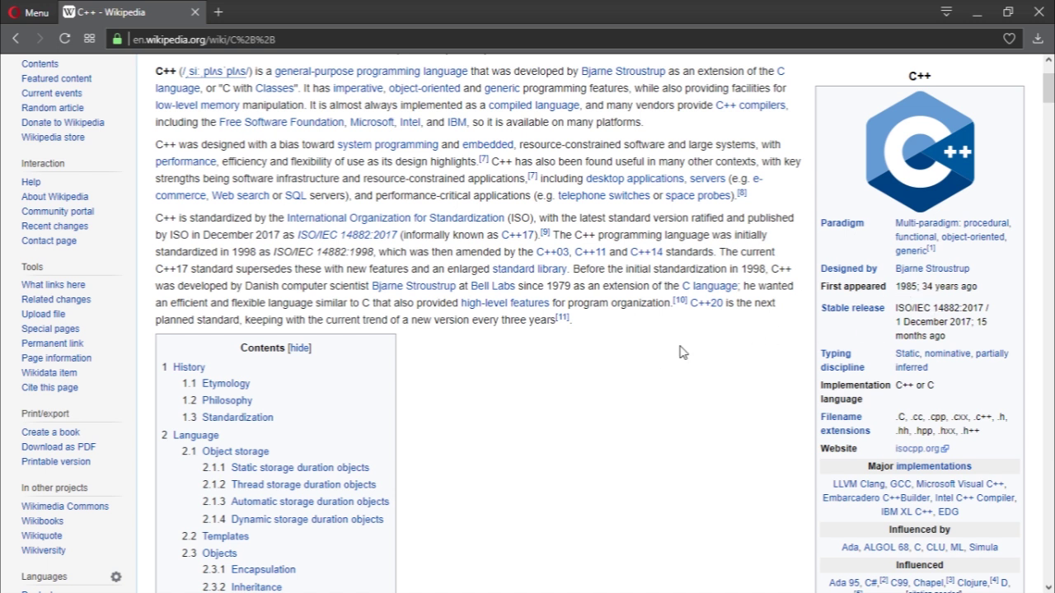
scroll(667, 379, up, 3)
scroll(674, 344, down, 2)
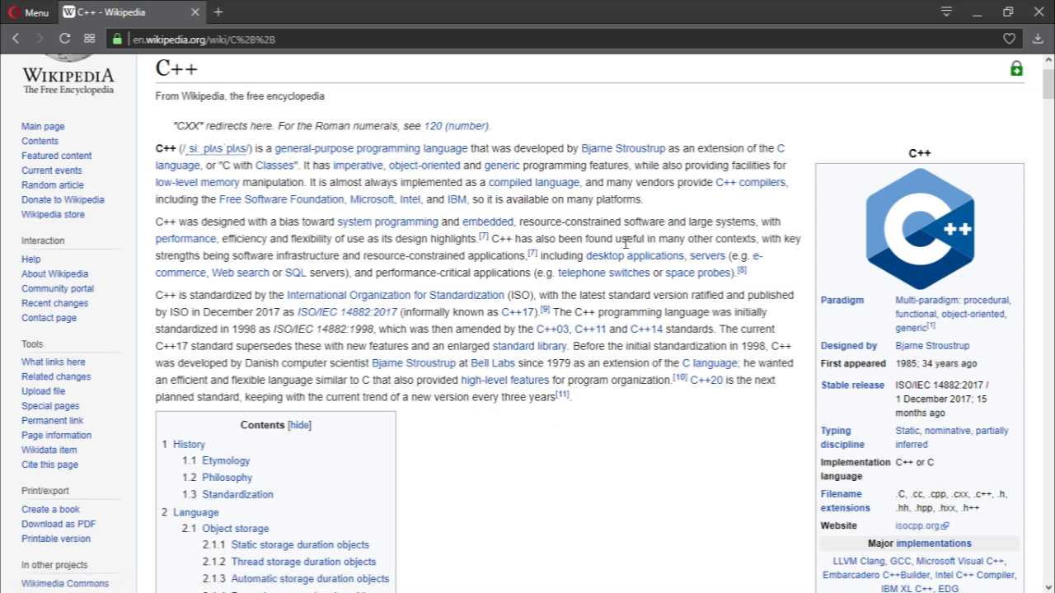
scroll(673, 251, down, 3)
scroll(577, 214, down, 5)
scroll(558, 198, down, 5)
scroll(558, 198, down, 5)
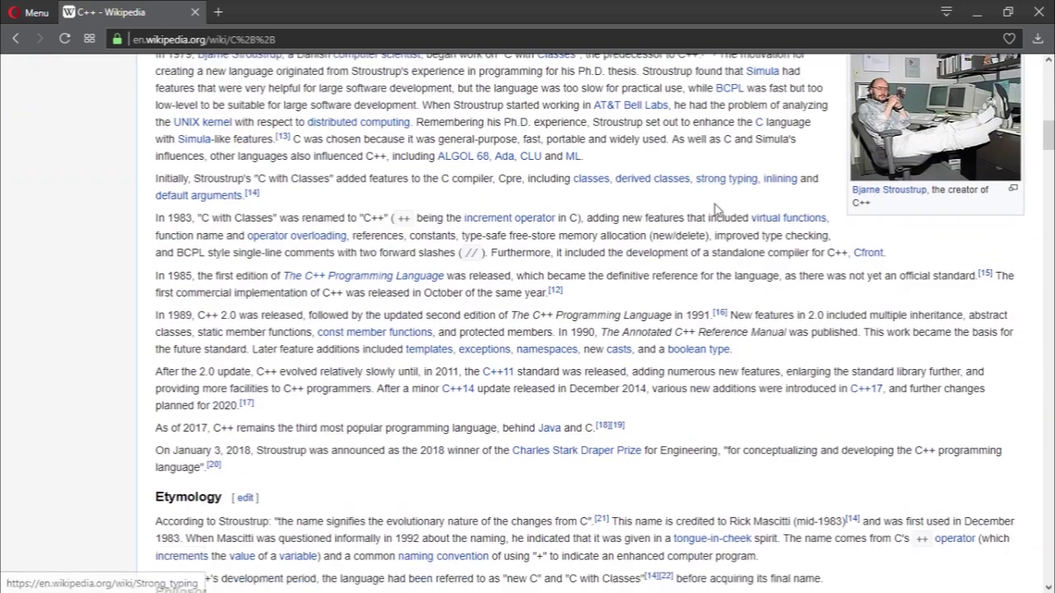
scroll(577, 202, down, 8)
scroll(618, 202, down, 4)
scroll(659, 204, down, 3)
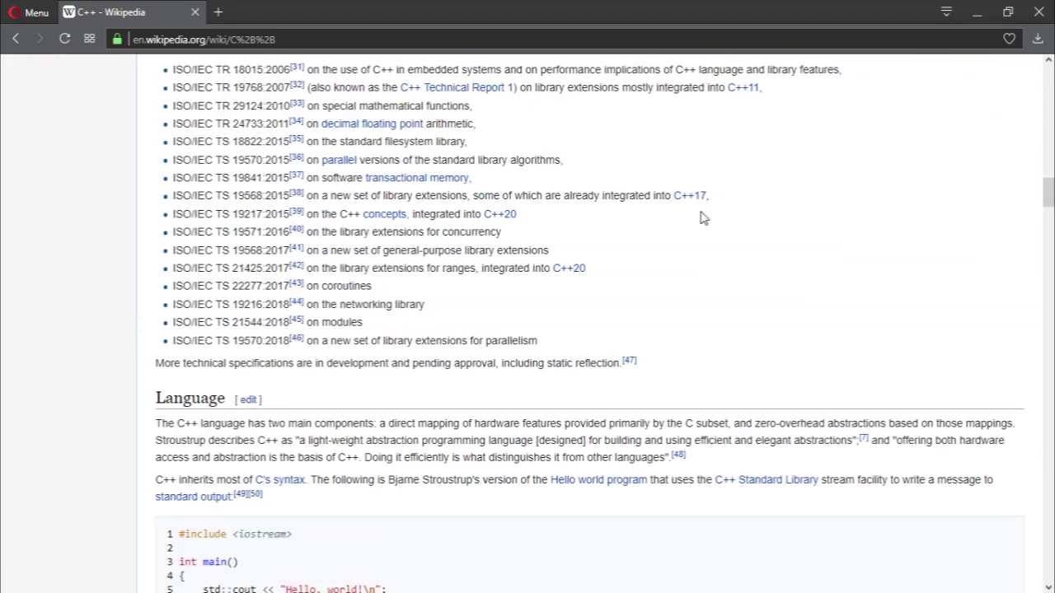
scroll(659, 205, down, 3)
scroll(659, 205, down, 1)
scroll(659, 204, down, 3)
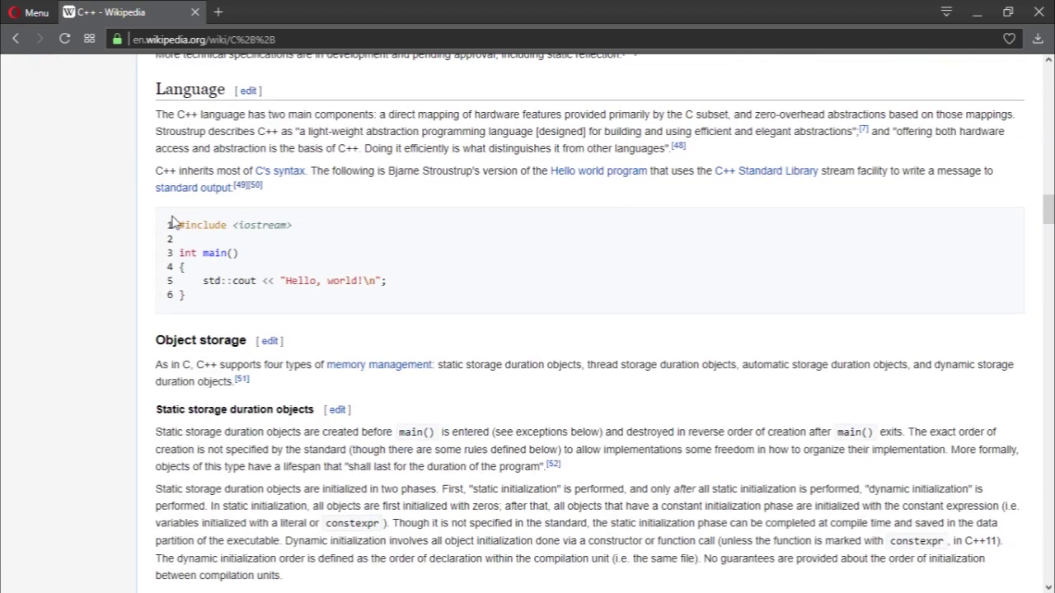
drag(175, 221, 239, 326)
click(488, 285)
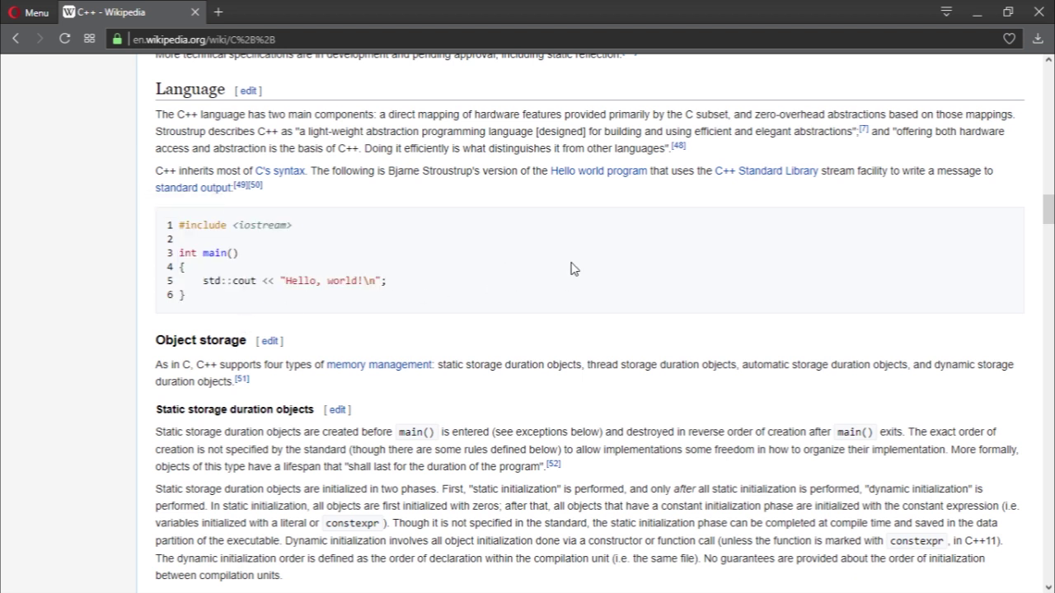